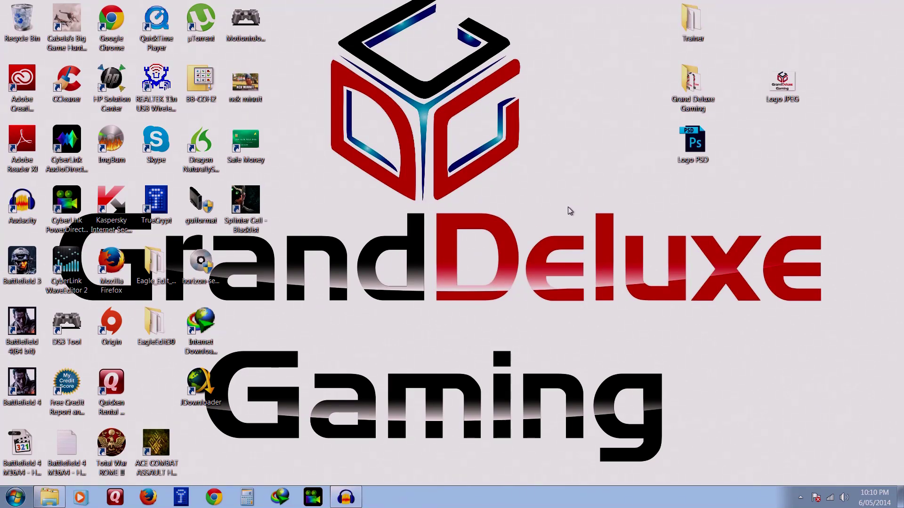
Minimize the trainer folder window, then check the Action Center and hidden Kaspersky tray icons.
{"action": "left_click", "coordinate": [49, 498]}
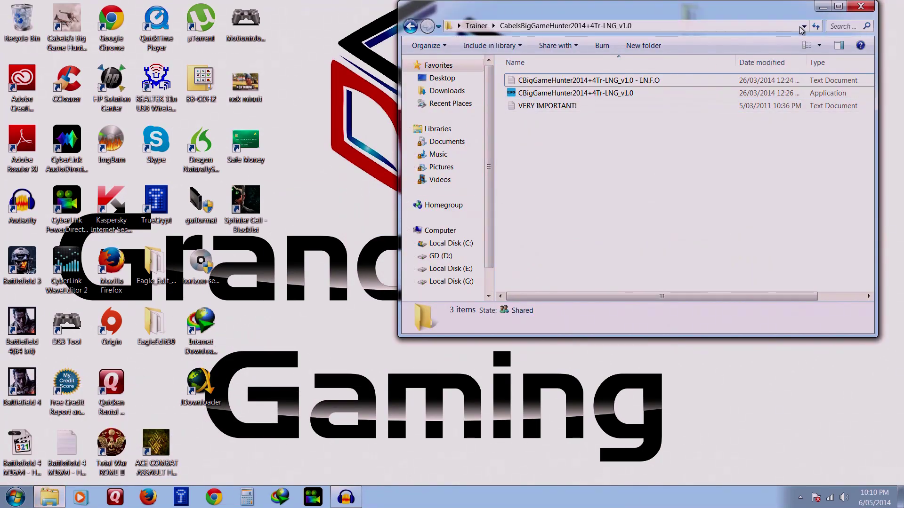
{"action": "left_click", "coordinate": [823, 9]}
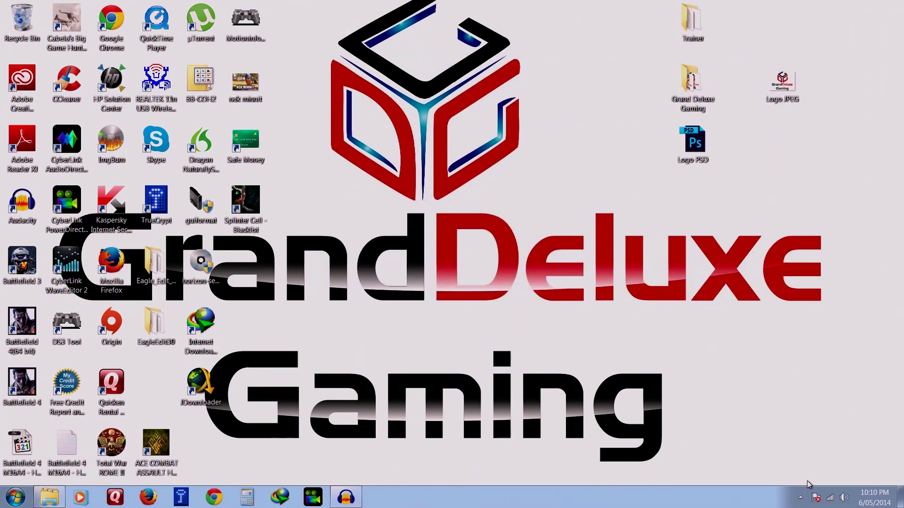
{"action": "left_click", "coordinate": [812, 498]}
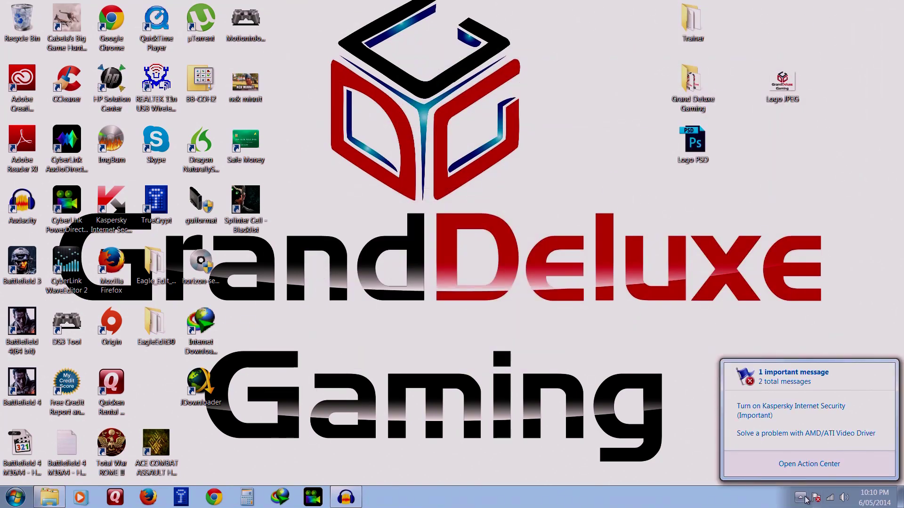
{"action": "left_click", "coordinate": [802, 499]}
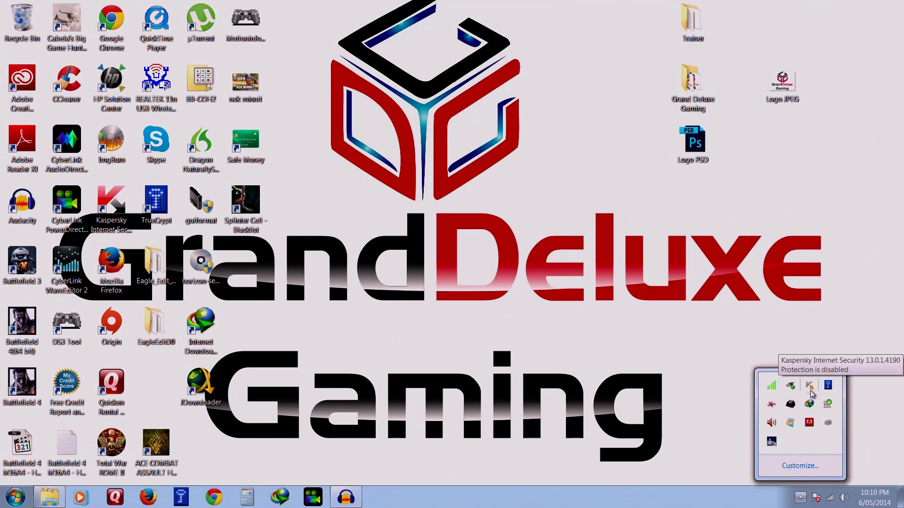
{"action": "left_click", "coordinate": [683, 385]}
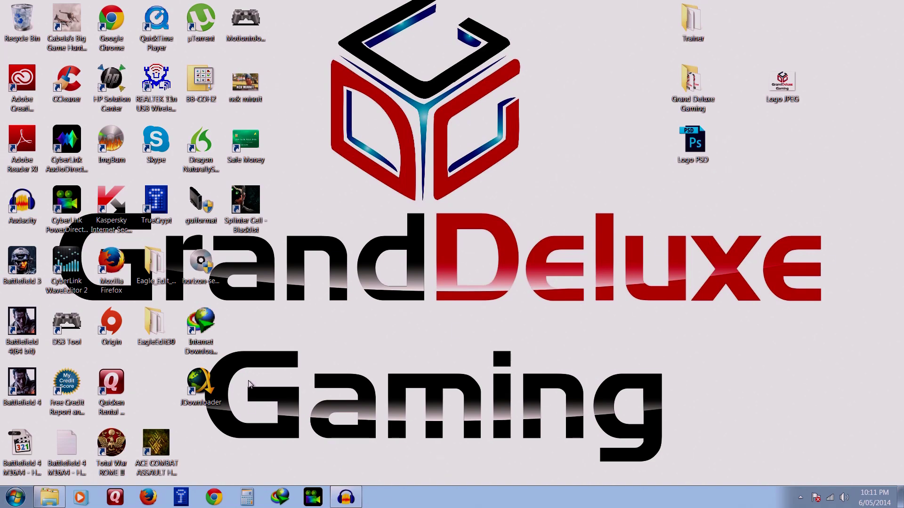
Run the Cabela's Big Game Hunter trainer .exe as administrator, approving the UAC prompt.
{"action": "left_click", "coordinate": [50, 497]}
{"action": "left_click", "coordinate": [540, 93]}
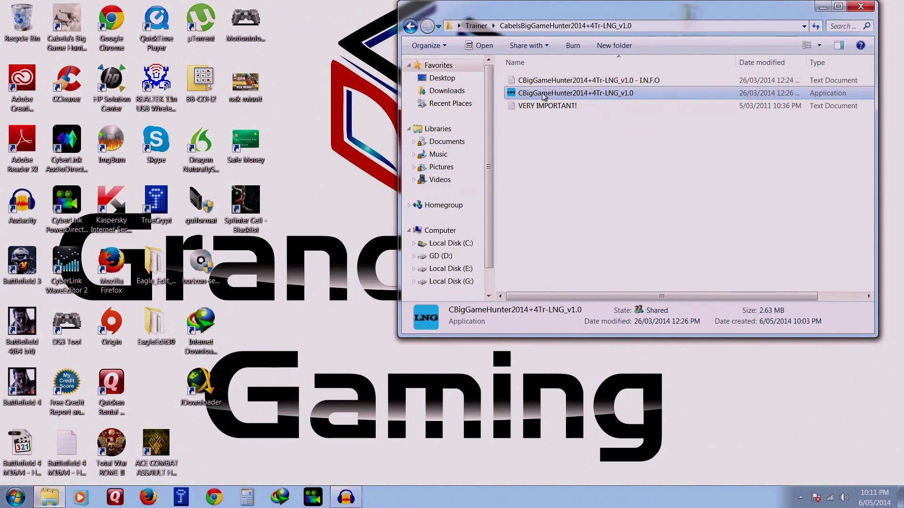
{"action": "right_click", "coordinate": [541, 94]}
{"action": "left_click", "coordinate": [613, 113]}
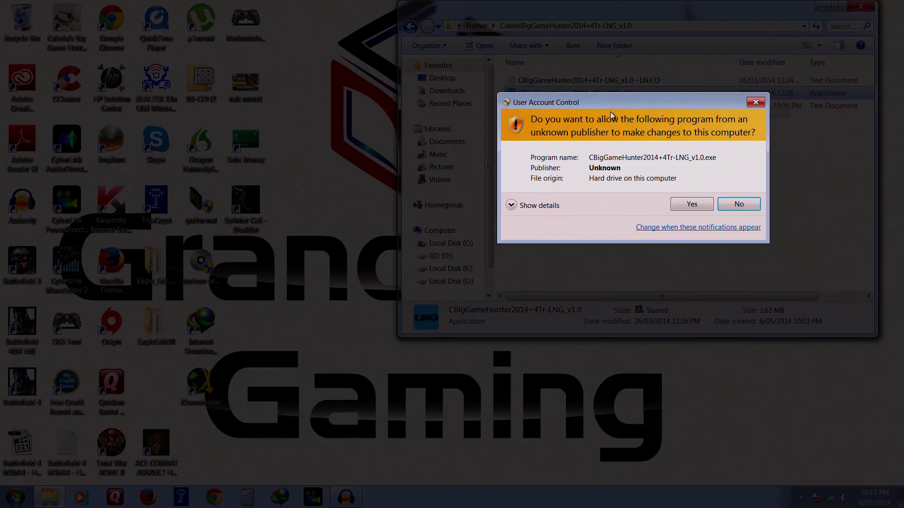
{"action": "left_click", "coordinate": [685, 209]}
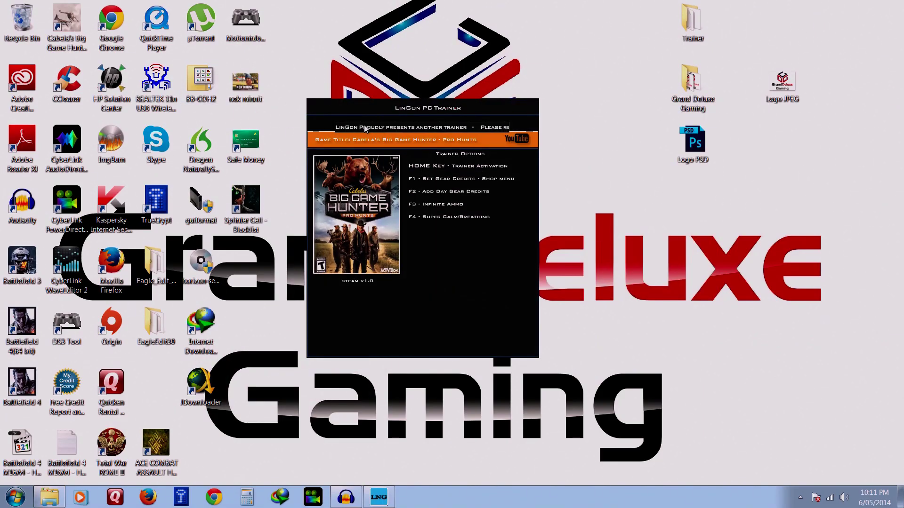
Move the trainer window further right and lower the system volume.
{"action": "left_click_drag", "start_coordinate": [374, 254], "coordinate": [447, 257]}
{"action": "left_click", "coordinate": [843, 498]}
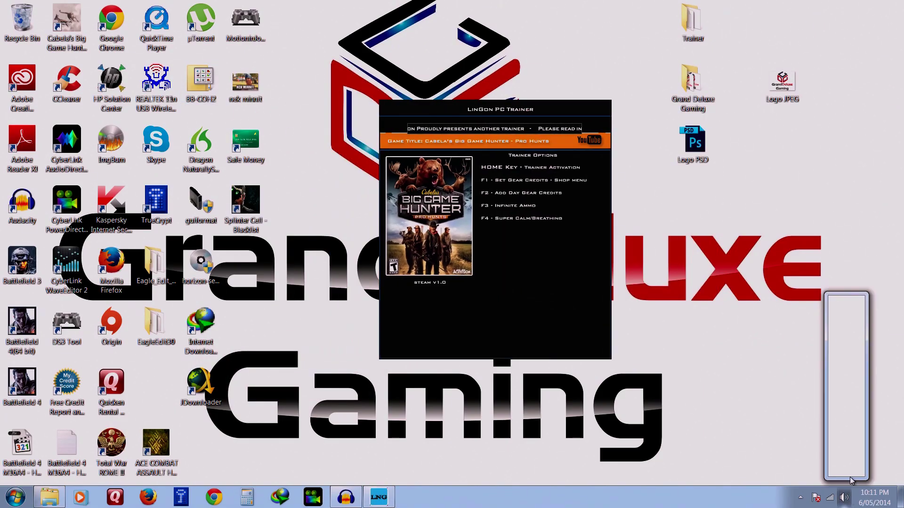
{"action": "left_click_drag", "start_coordinate": [845, 374], "coordinate": [848, 398]}
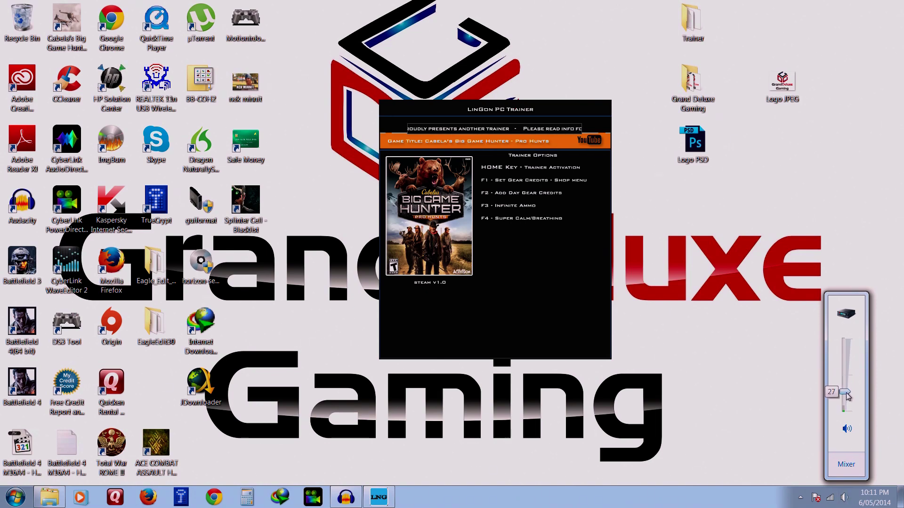
{"action": "left_click", "coordinate": [494, 424]}
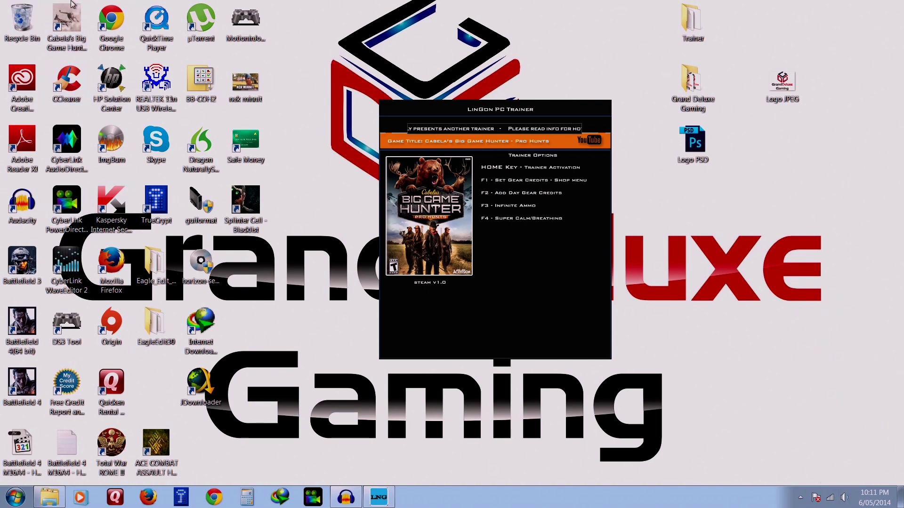
Run the Cabela's Big Game Hunter desktop shortcut as administrator.
{"action": "right_click", "coordinate": [67, 29]}
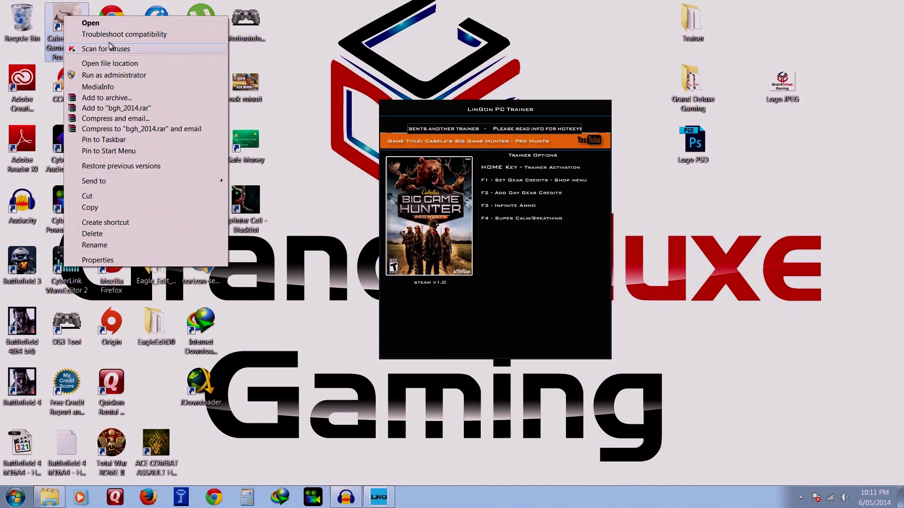
{"action": "left_click", "coordinate": [114, 75]}
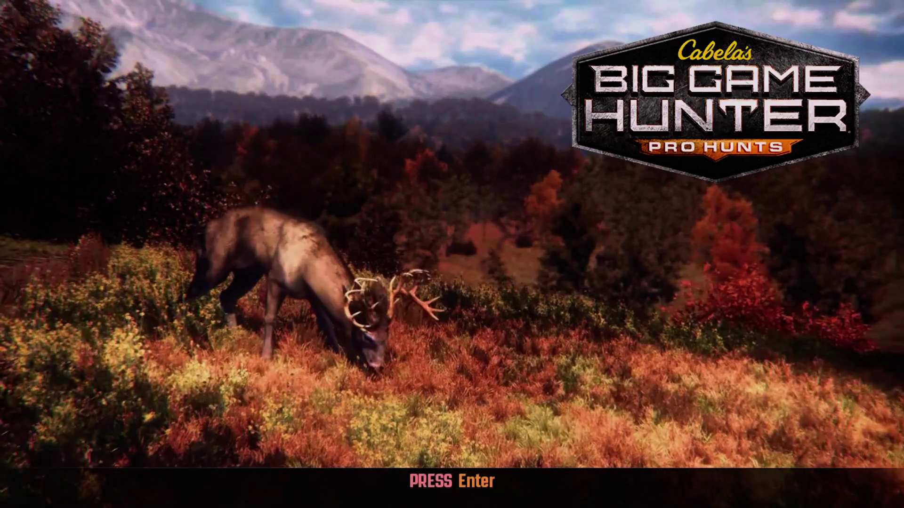
Get past the title screen into the campaign and open the rifle shop list.
{"action": "key", "text": "Return"}
{"action": "key", "text": "Return"}
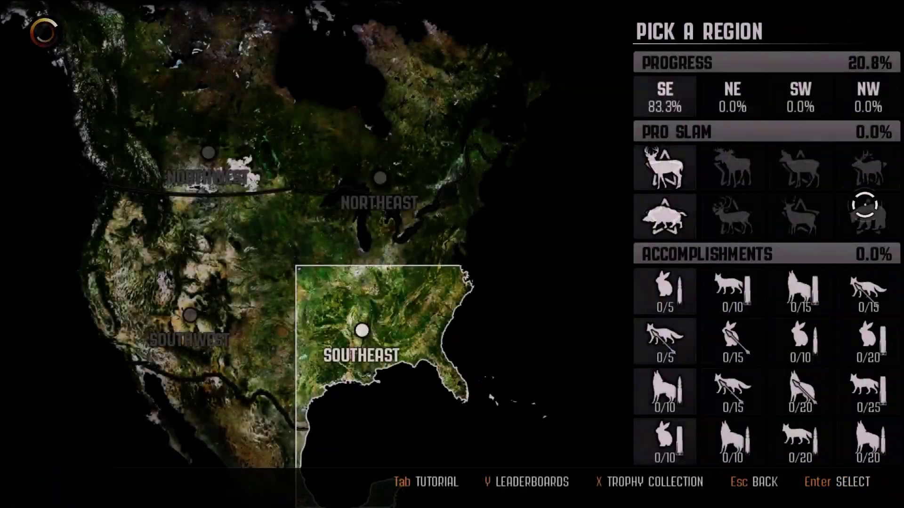
{"action": "key", "text": "Return"}
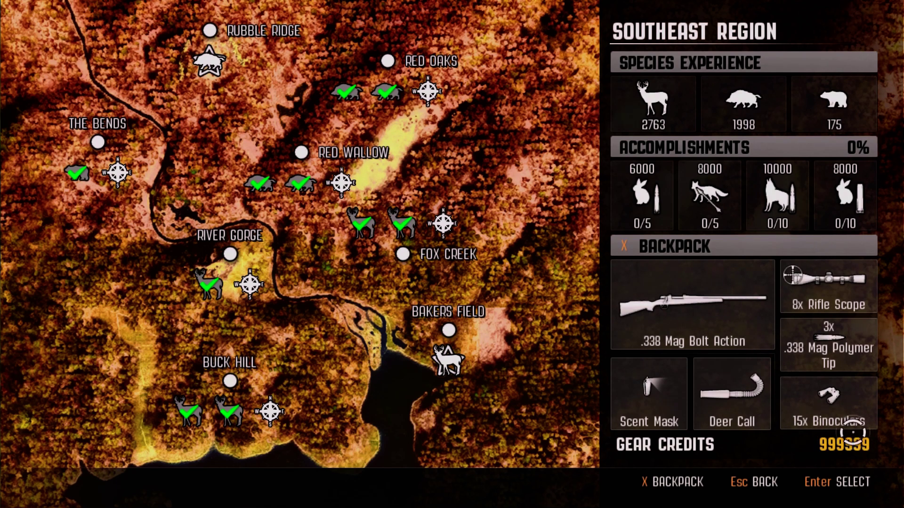
{"action": "left_click", "coordinate": [691, 318]}
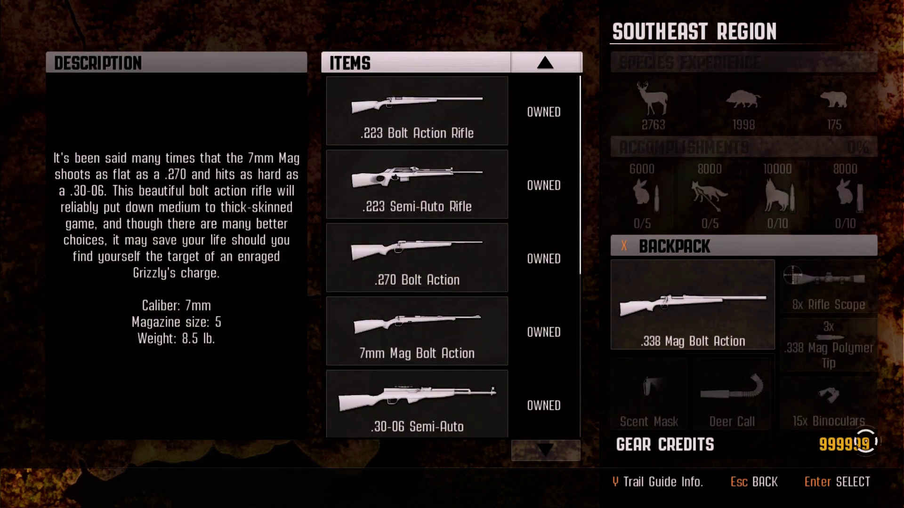
{"action": "scroll", "coordinate": [424, 396], "scroll_direction": "down", "scroll_amount": 2}
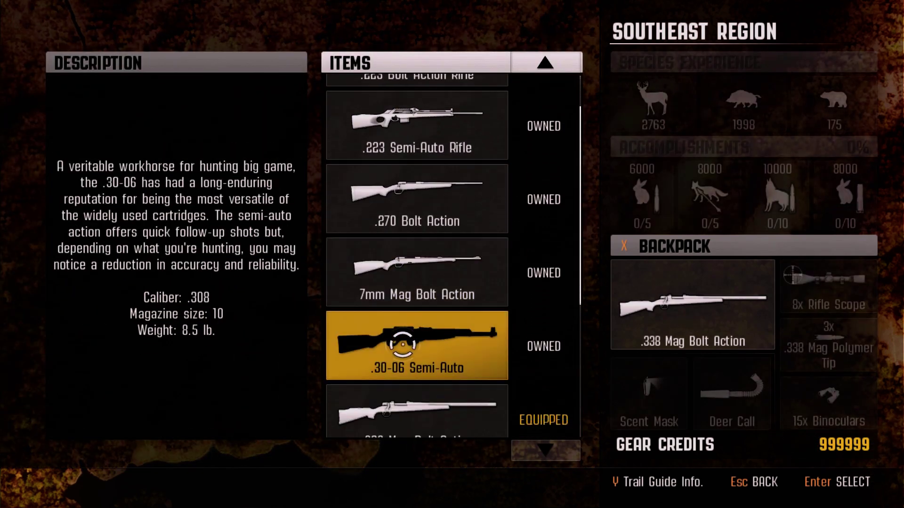
{"action": "scroll", "coordinate": [494, 381], "scroll_direction": "down", "scroll_amount": 3}
{"action": "scroll", "coordinate": [526, 384], "scroll_direction": "down", "scroll_amount": 1}
{"action": "scroll", "coordinate": [527, 395], "scroll_direction": "up", "scroll_amount": 2}
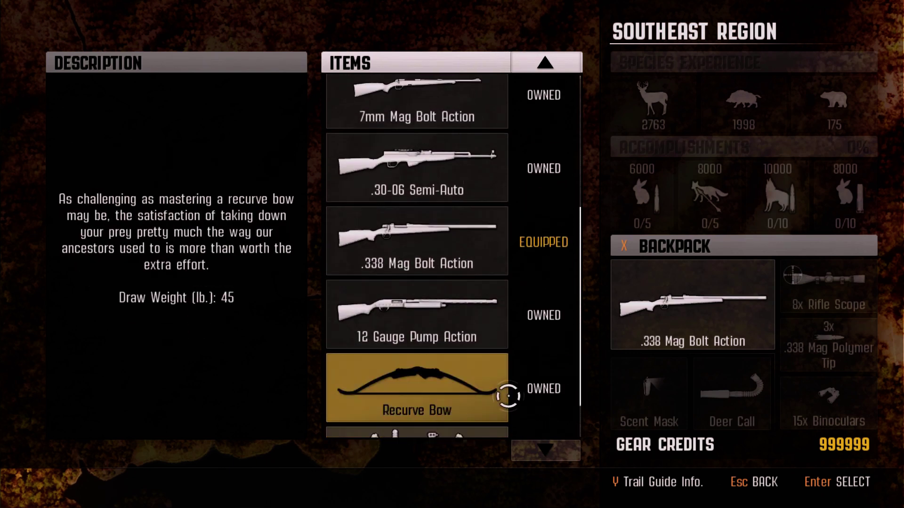
{"action": "scroll", "coordinate": [496, 393], "scroll_direction": "up", "scroll_amount": 3}
{"action": "scroll", "coordinate": [496, 392], "scroll_direction": "up", "scroll_amount": 1}
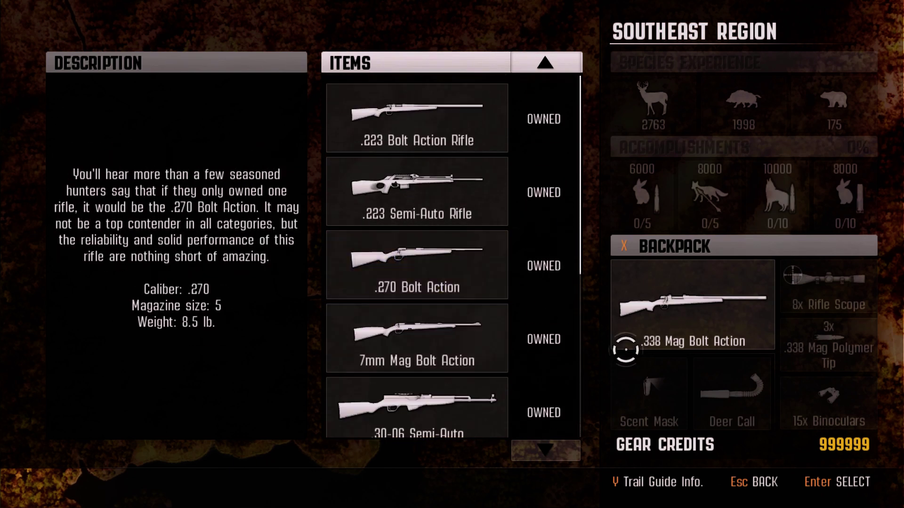
{"action": "scroll", "coordinate": [417, 268], "scroll_direction": "down", "scroll_amount": 3}
{"action": "scroll", "coordinate": [410, 269], "scroll_direction": "down", "scroll_amount": 3}
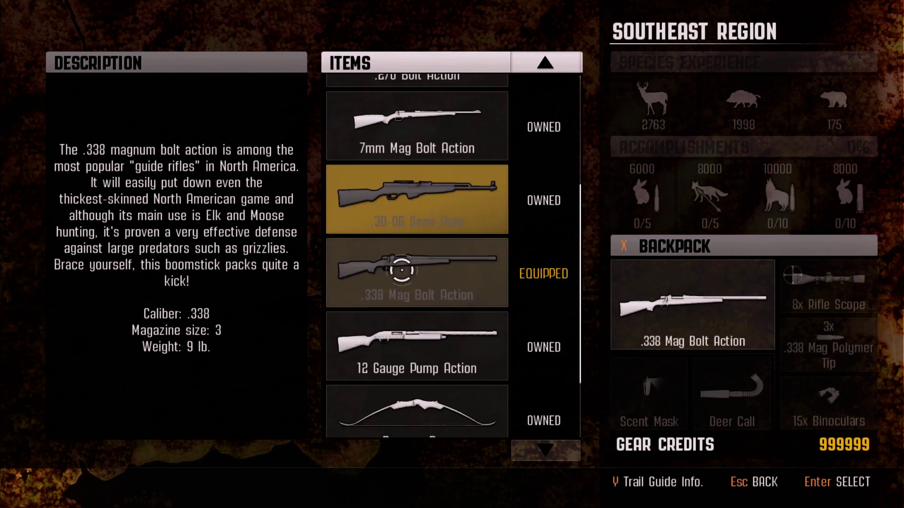
{"action": "scroll", "coordinate": [401, 269], "scroll_direction": "down", "scroll_amount": 1}
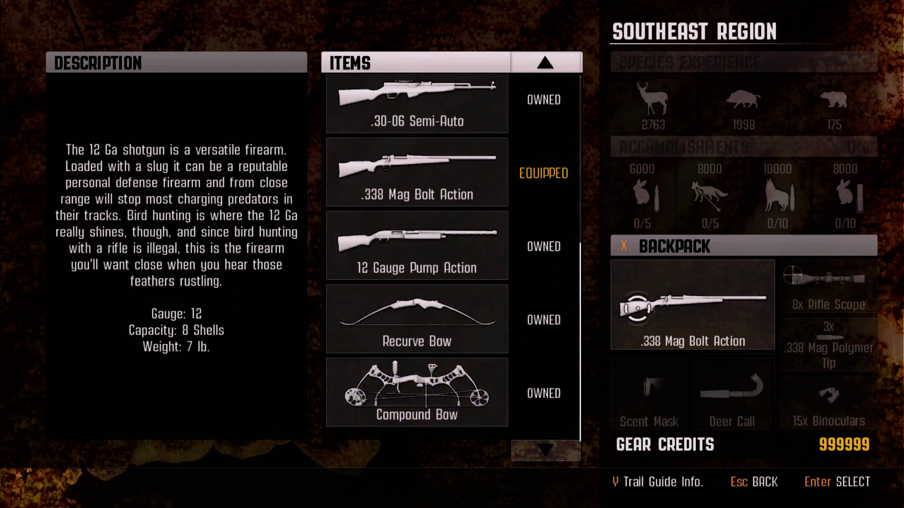
Close the rifle list and browse the rifle scopes for sale.
{"action": "left_click", "coordinate": [624, 247]}
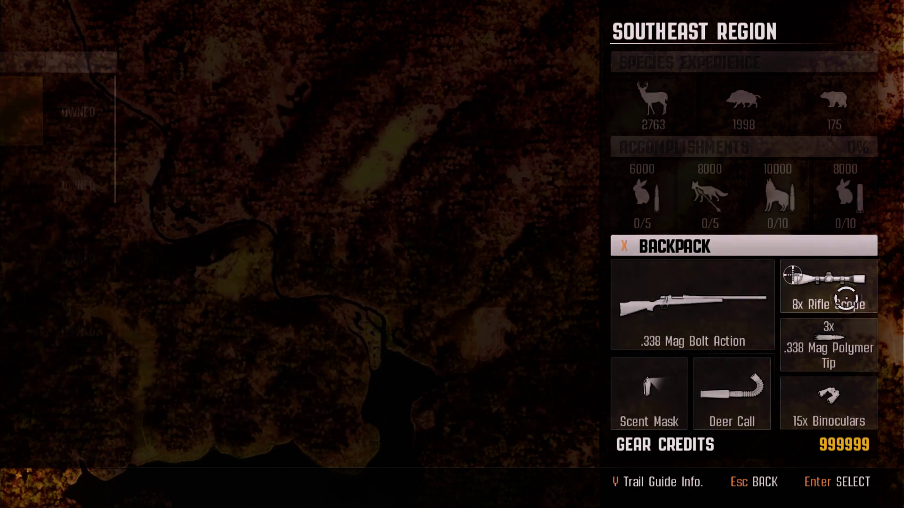
{"action": "left_click", "coordinate": [846, 300]}
{"action": "scroll", "coordinate": [459, 226], "scroll_direction": "down", "scroll_amount": 1}
{"action": "scroll", "coordinate": [460, 233], "scroll_direction": "down", "scroll_amount": 2}
{"action": "scroll", "coordinate": [459, 240], "scroll_direction": "down", "scroll_amount": 3}
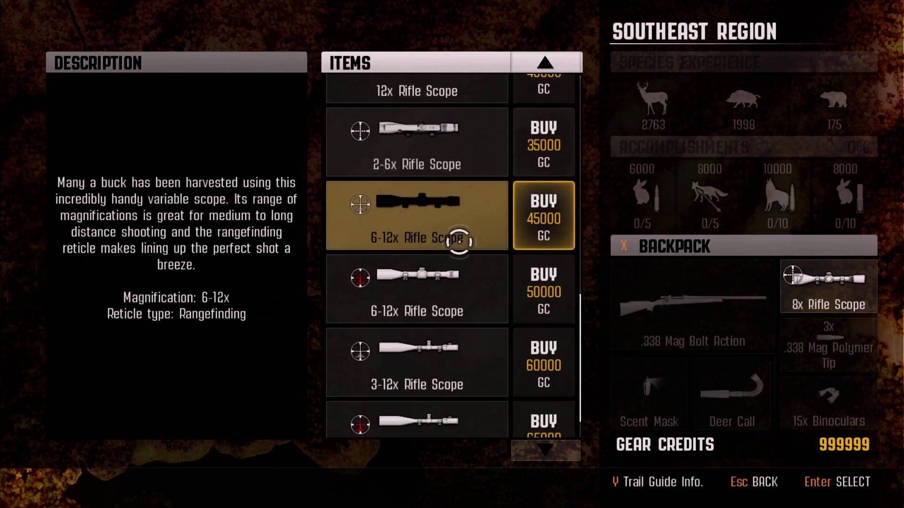
{"action": "scroll", "coordinate": [457, 282], "scroll_direction": "down", "scroll_amount": 1}
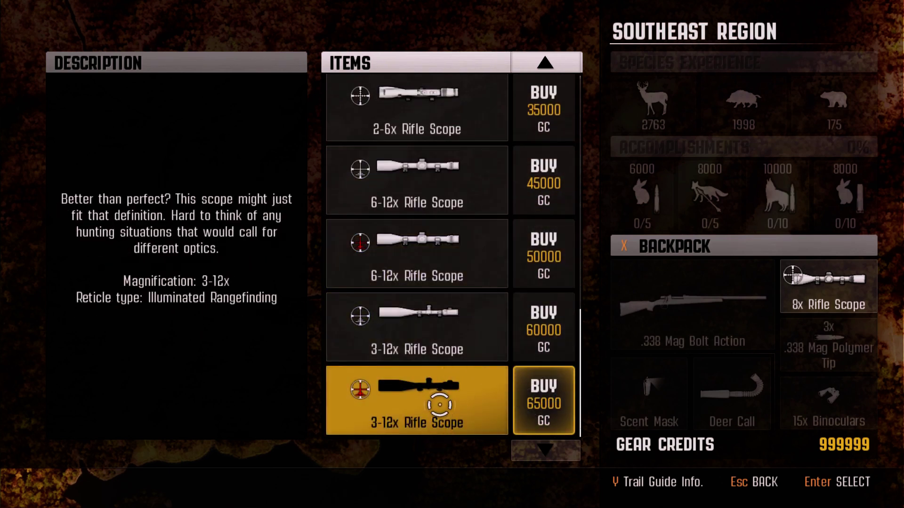
{"action": "scroll", "coordinate": [466, 318], "scroll_direction": "up", "scroll_amount": 3}
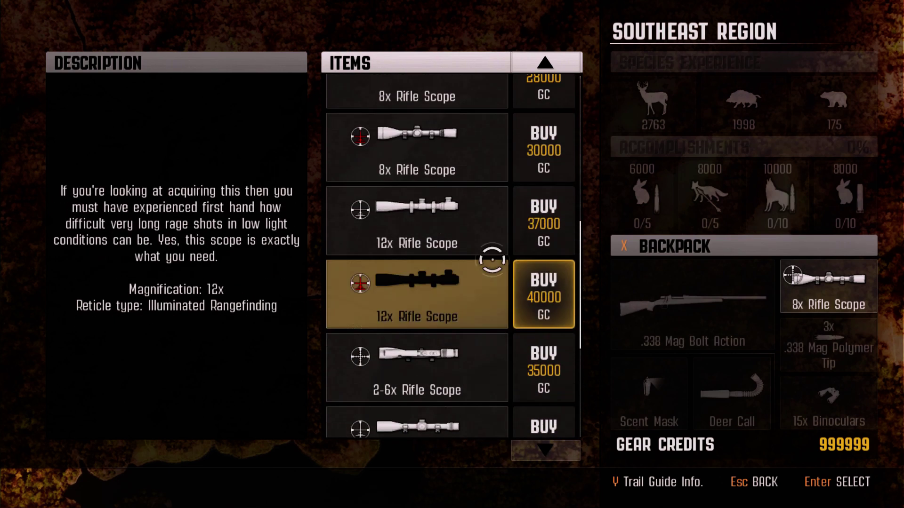
{"action": "scroll", "coordinate": [493, 260], "scroll_direction": "up", "scroll_amount": 1}
{"action": "scroll", "coordinate": [493, 260], "scroll_direction": "down", "scroll_amount": 1}
{"action": "scroll", "coordinate": [395, 211], "scroll_direction": "down", "scroll_amount": 3}
{"action": "scroll", "coordinate": [367, 141], "scroll_direction": "down", "scroll_amount": 1}
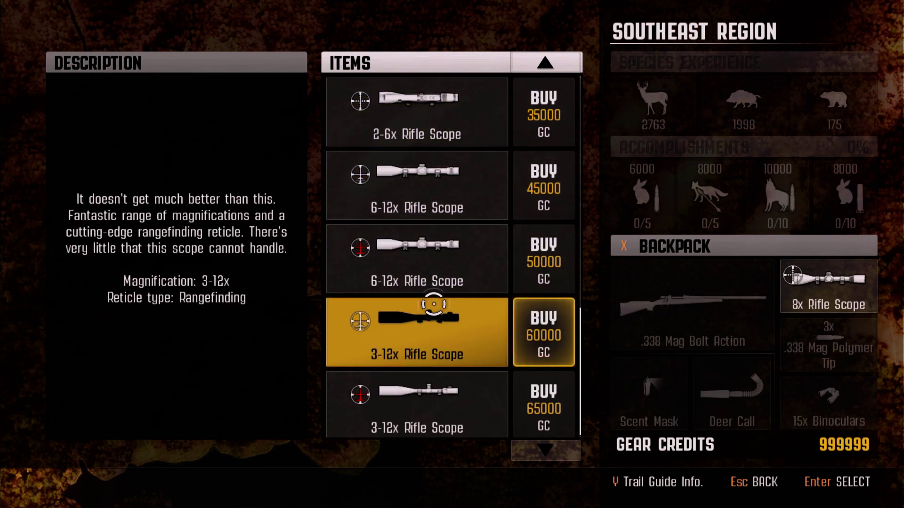
{"action": "key", "text": "Escape"}
Browse the ammunition, animal call and scent mask lists, closing each.
{"action": "left_click", "coordinate": [848, 353]}
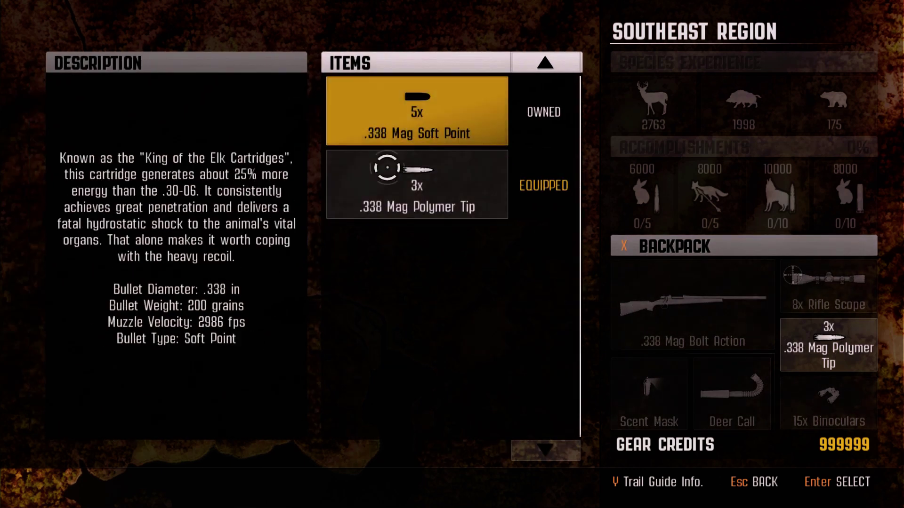
{"action": "key", "text": "Escape"}
{"action": "left_click", "coordinate": [736, 406]}
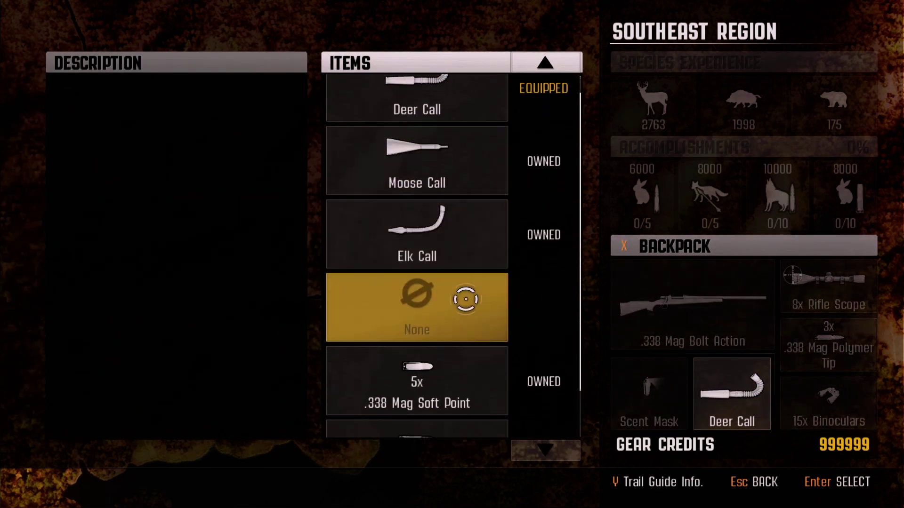
{"action": "scroll", "coordinate": [467, 303], "scroll_direction": "down", "scroll_amount": 1}
{"action": "key", "text": "Escape"}
{"action": "left_click", "coordinate": [648, 396]}
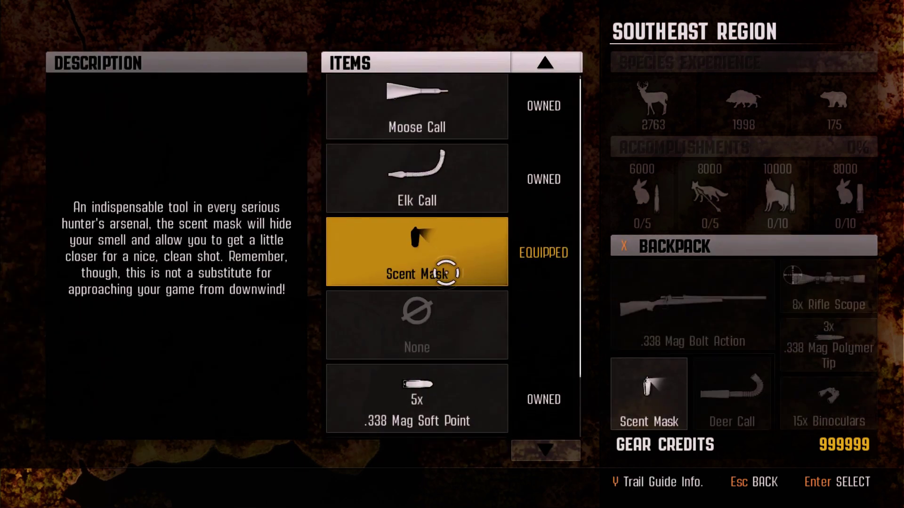
{"action": "scroll", "coordinate": [466, 283], "scroll_direction": "down", "scroll_amount": 1}
{"action": "key", "text": "Escape"}
{"action": "key", "text": "Escape"}
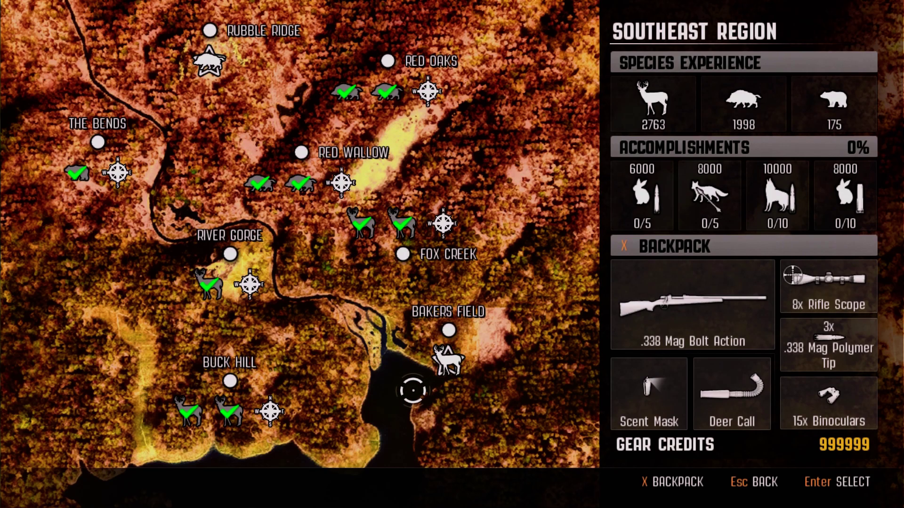
Back out to the game's main menu and Alt+Tab over to the trainer.
{"action": "key", "text": "Escape"}
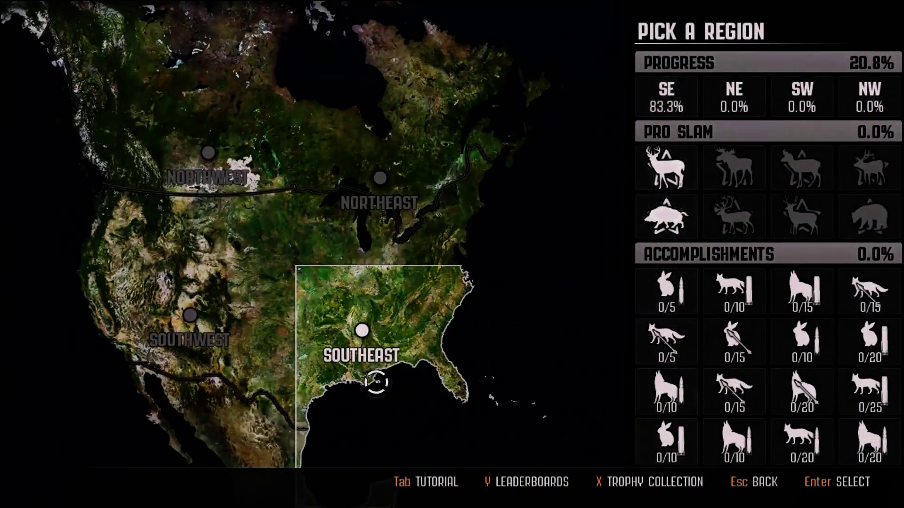
{"action": "key", "text": "Escape"}
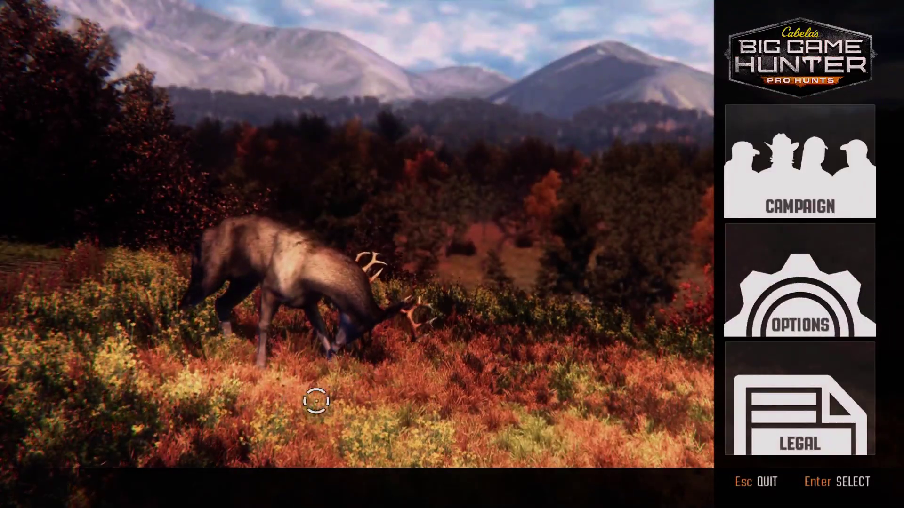
{"action": "key", "text": "alt+Tab"}
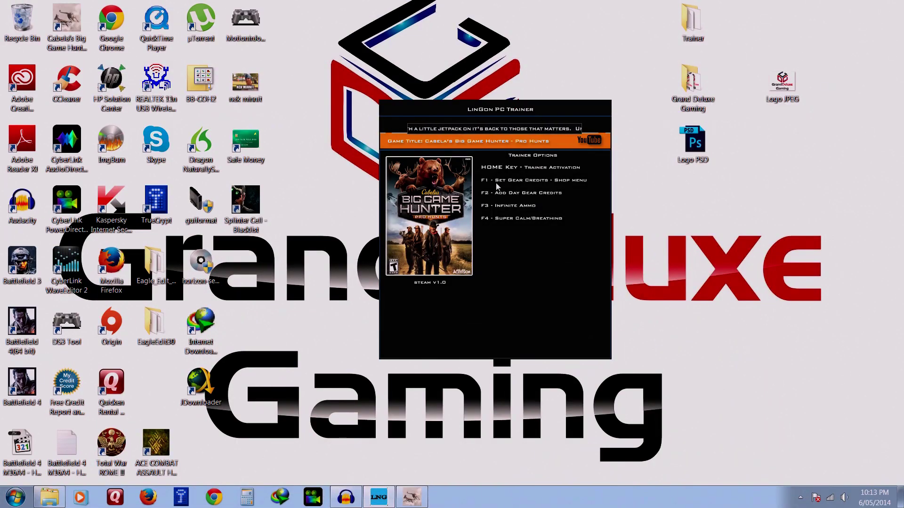